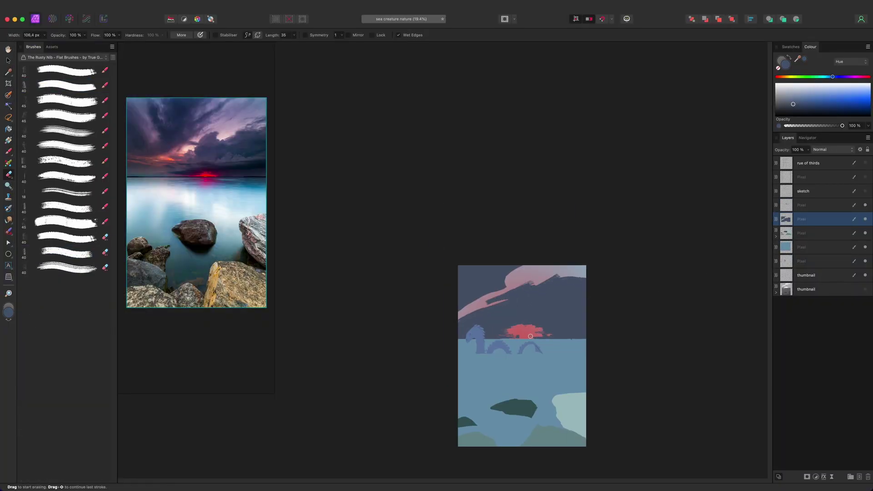
Step: Erase gaps into the pink cloud streak and paint a dark stroke over the red sun band
left_click_drag(519, 272, 471, 307)
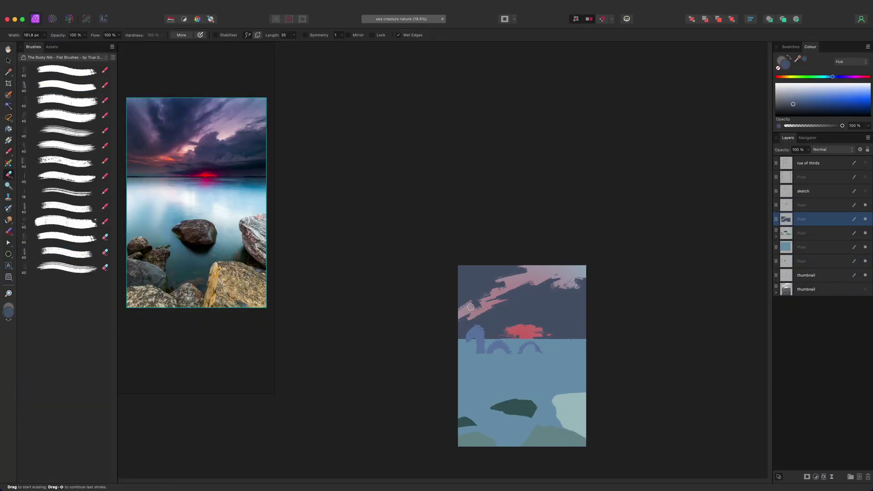
key("b")
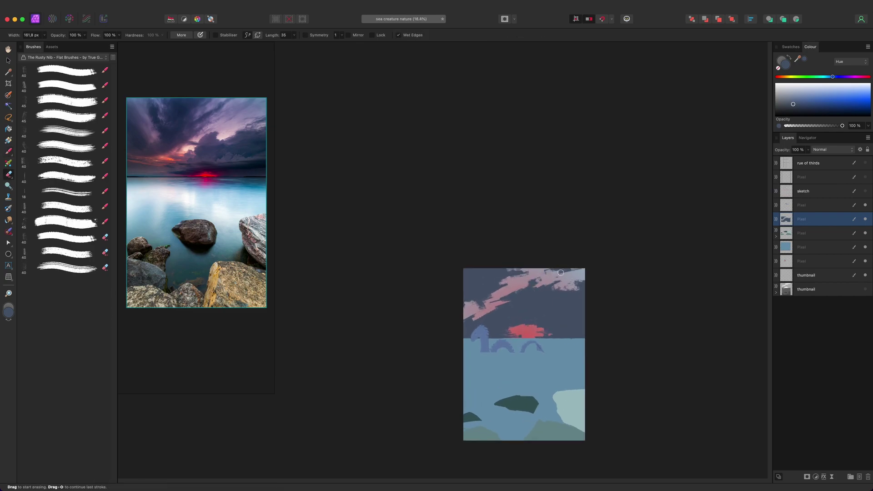
scroll(515, 280, "up", 2)
scroll(514, 280, "down", 3)
key("e")
scroll(482, 305, "up", 1)
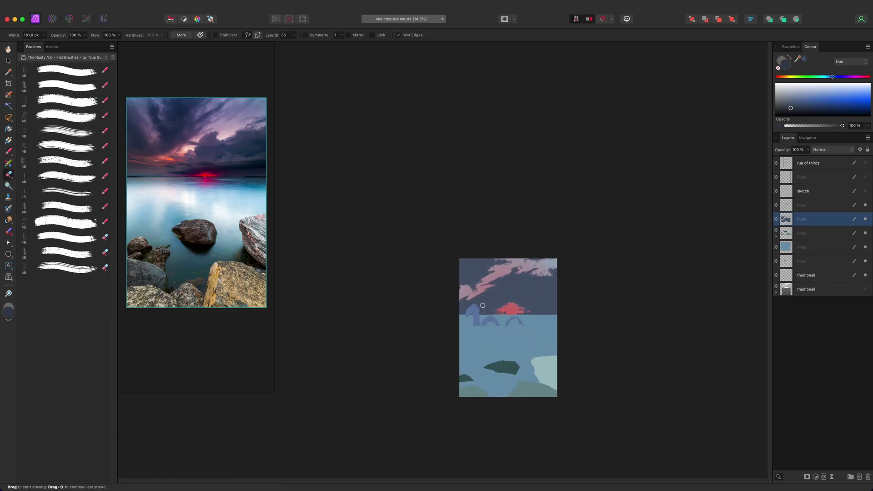
left_click_drag(524, 301, 495, 299)
key("e")
Step: Pick a new dark colour and paint strokes over the pink clouds on a new pixel layer
key("b")
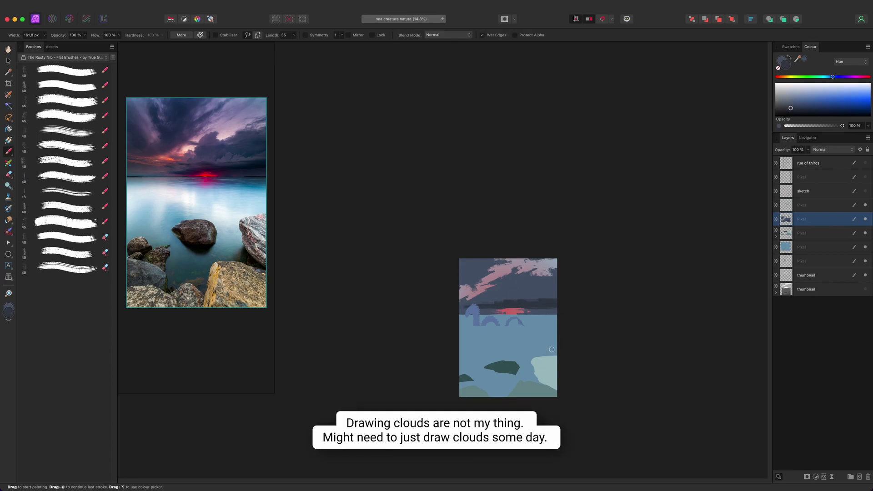
left_click(485, 269, "alt")
scroll(492, 263, "down", 1)
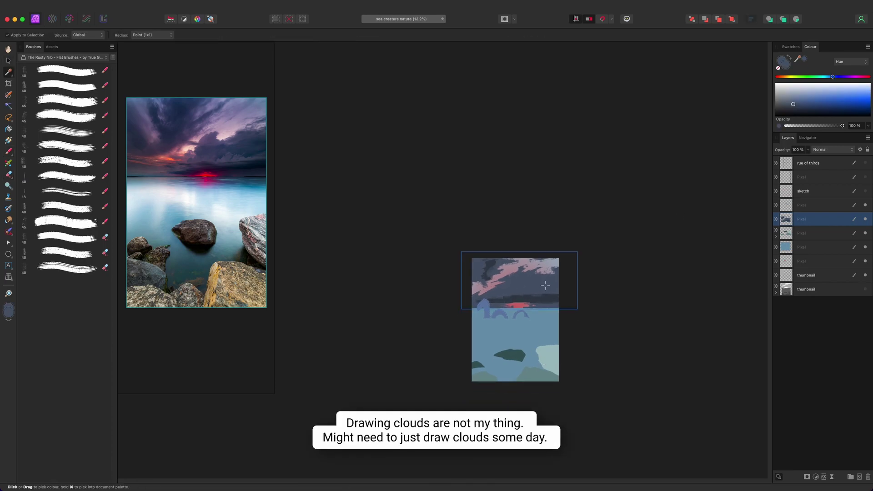
key("ctrl+shift+n")
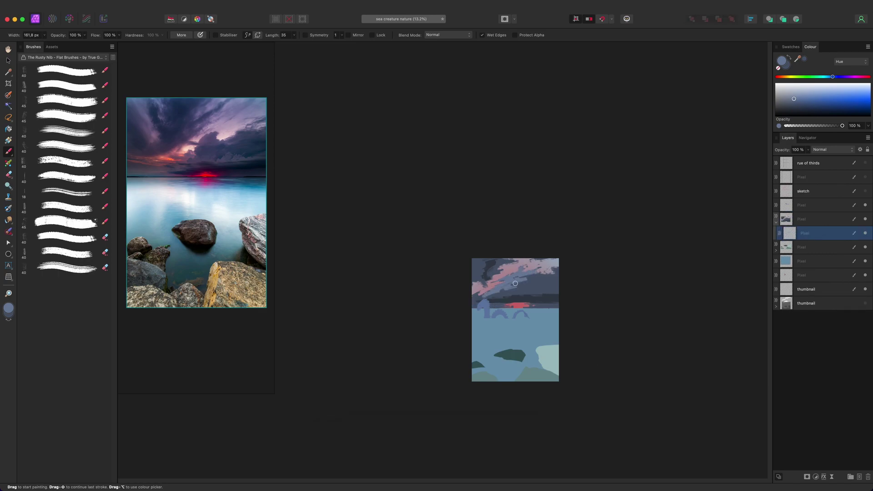
left_click_drag(515, 282, 492, 276)
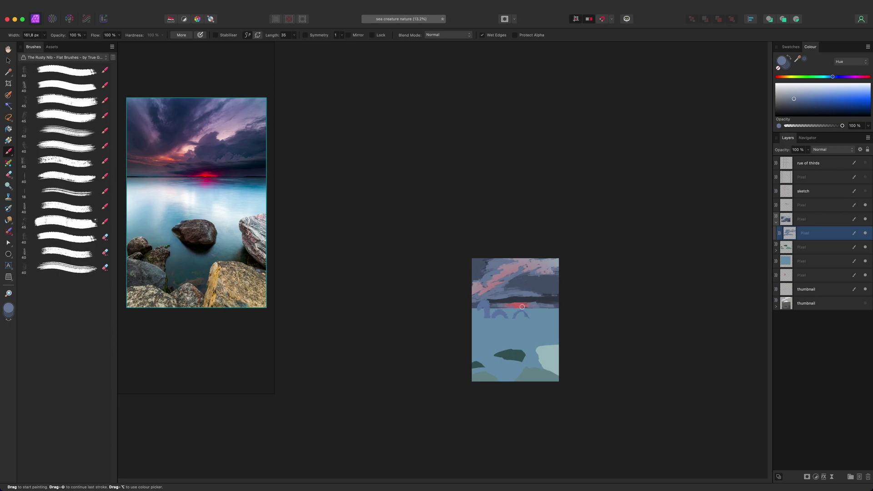
Step: Sample the pink cloud and sun red colours, and add a new pixel layer for the sun
left_click(496, 280, "alt")
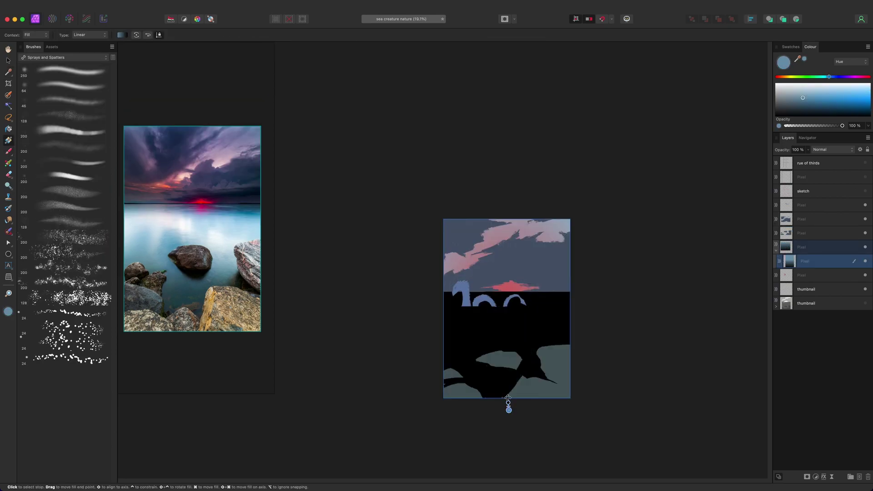
scroll(468, 306, "up", 3)
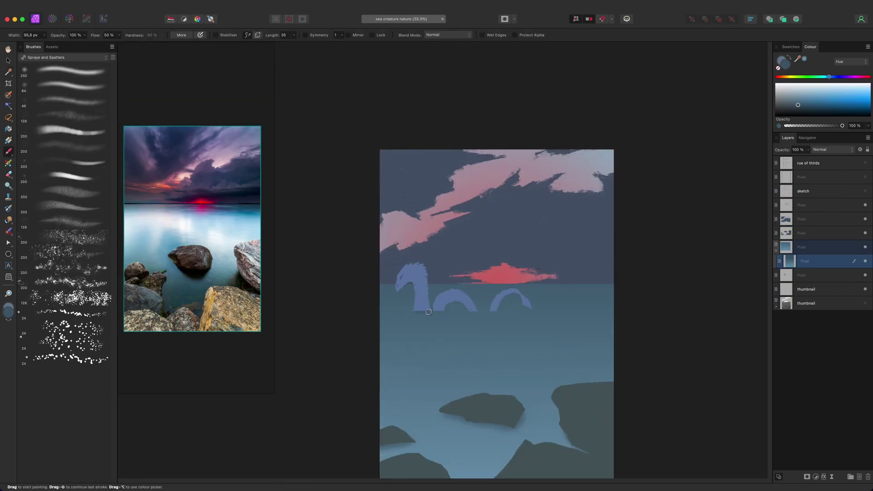
scroll(578, 351, "down", 2)
key("super+shift+n")
left_click(530, 318, "alt")
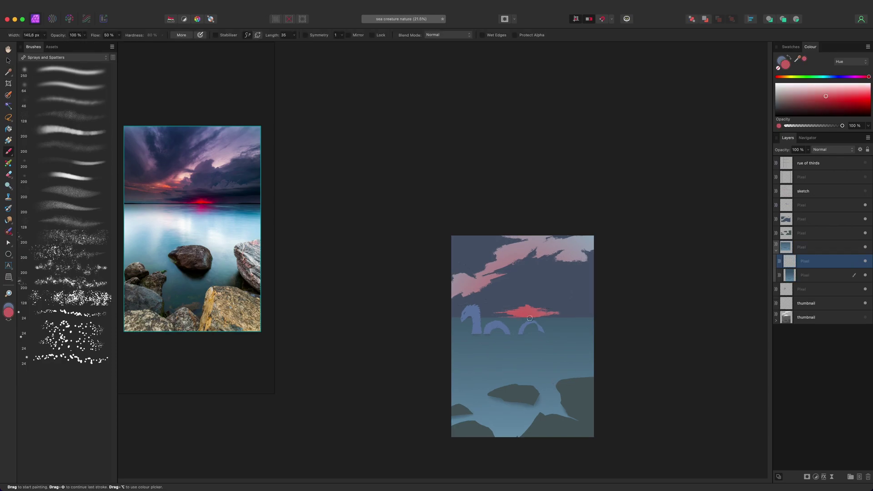
key("e")
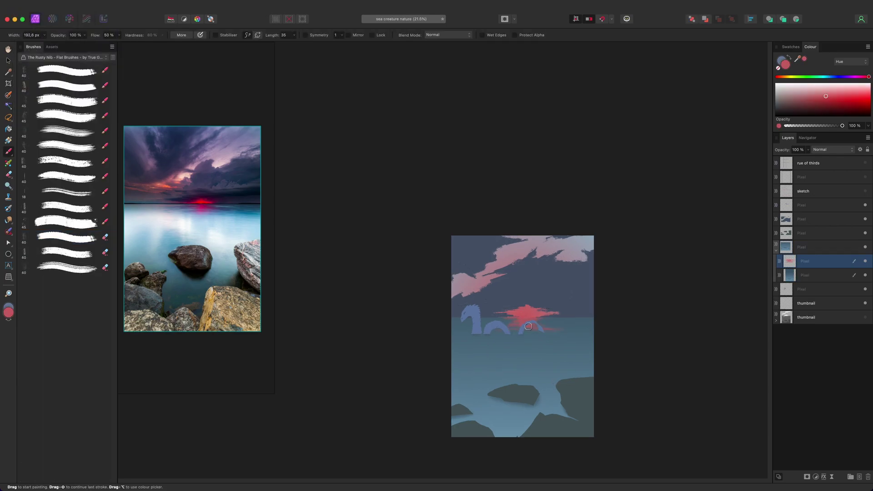
scroll(541, 331, "down", 2)
Step: Try a distorting live filter on the sun, then undo it
key("v")
left_click(174, 0)
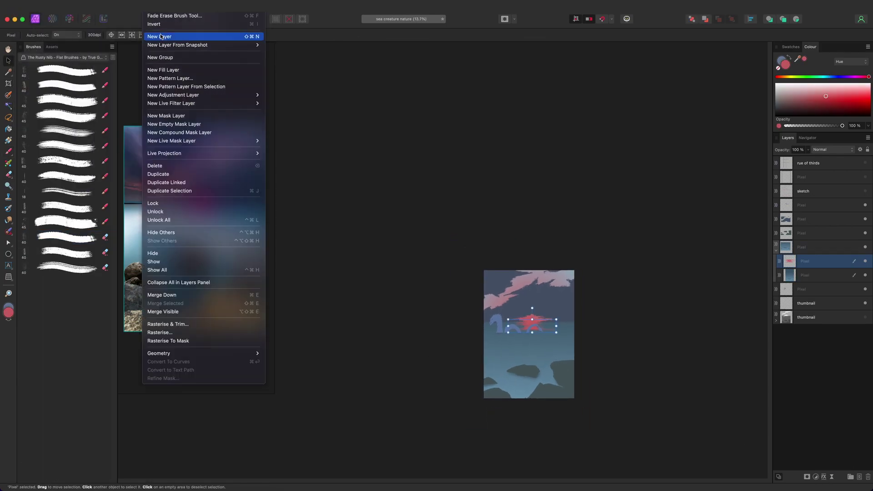
left_click(347, 120)
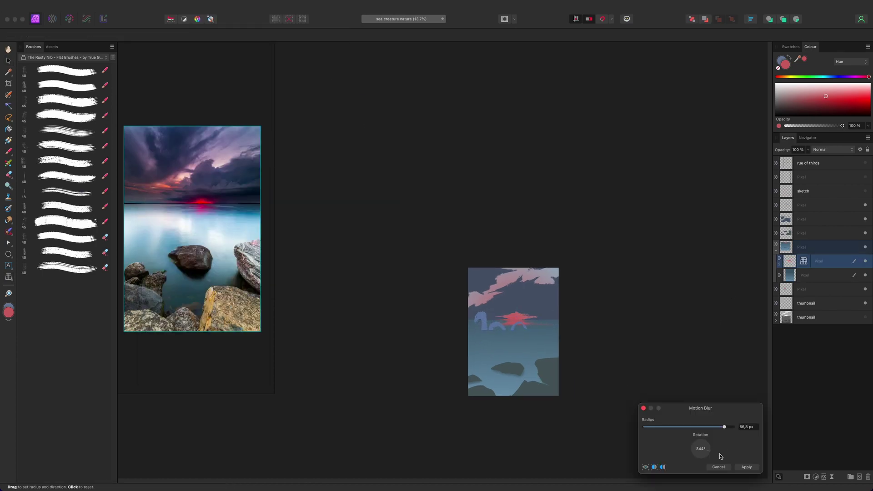
key("ctrl+z")
key("b")
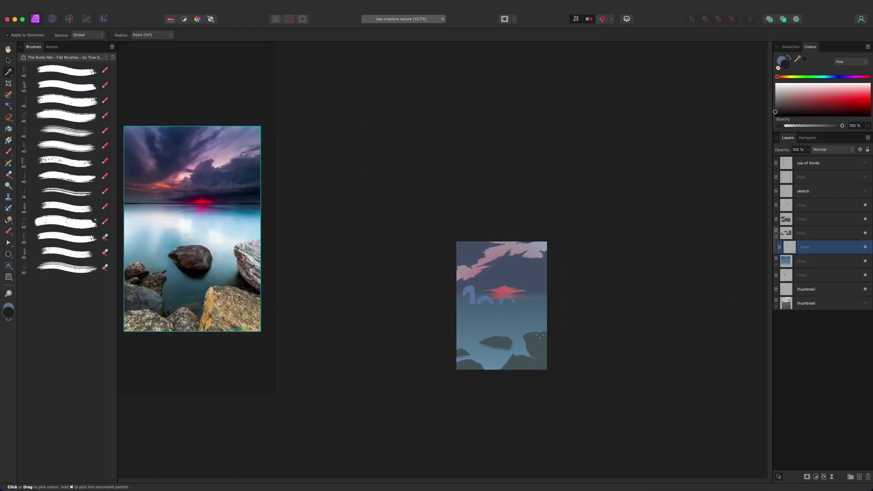
Step: Paint a pale highlight on the right-hand rock, then add a highlight layer with sampled pink
left_click_drag(534, 342, 540, 354)
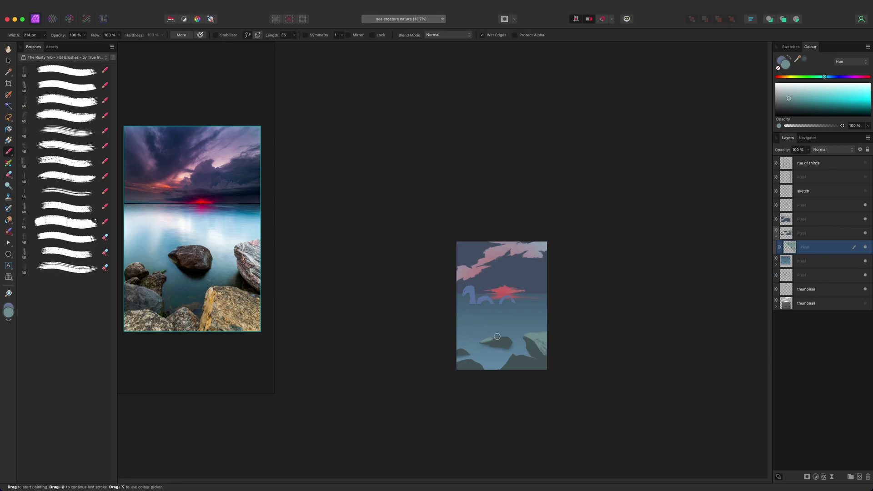
key("b")
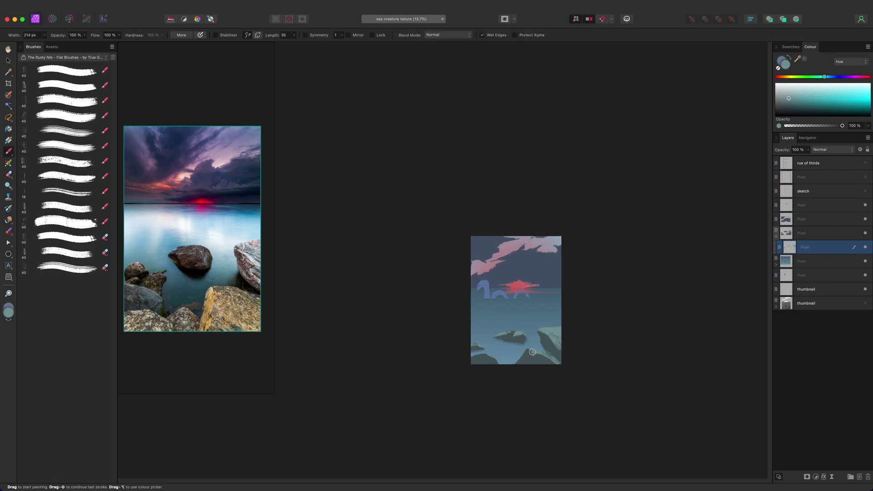
key("e")
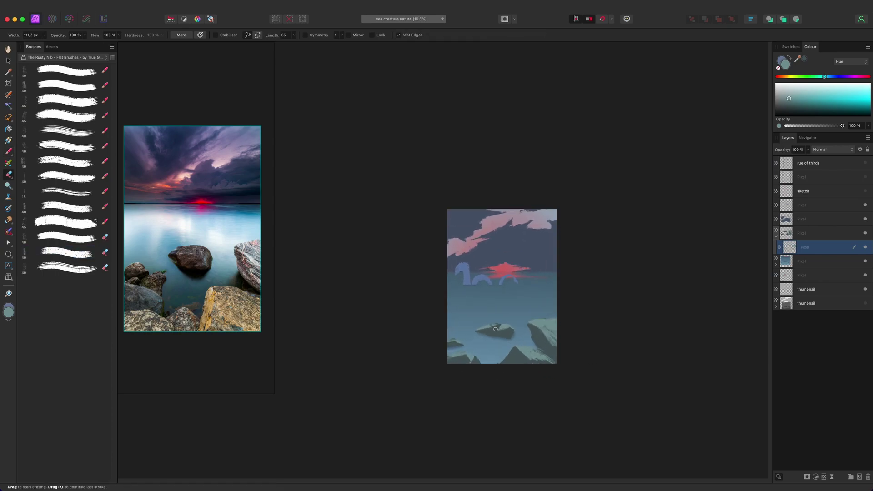
key("super+j")
key("i")
left_click(501, 349)
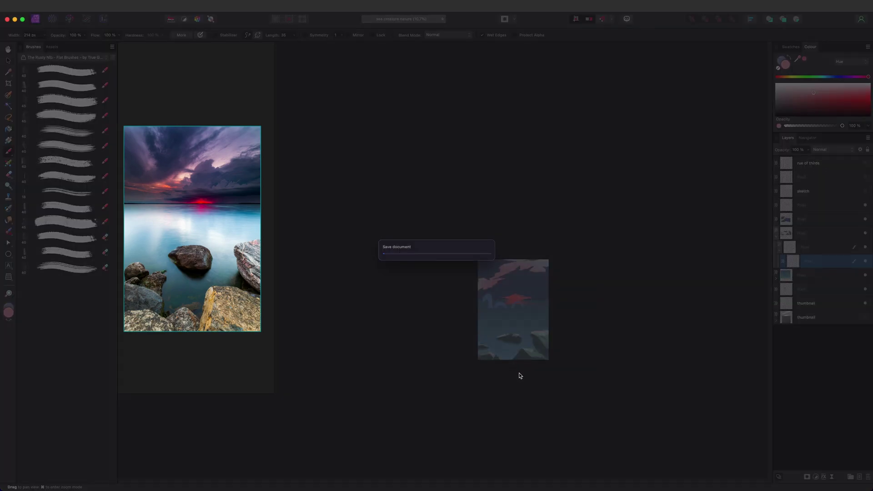
Step: Select the rock layer and add another highlight layer above it
key("e")
scroll(539, 344, "up", 3)
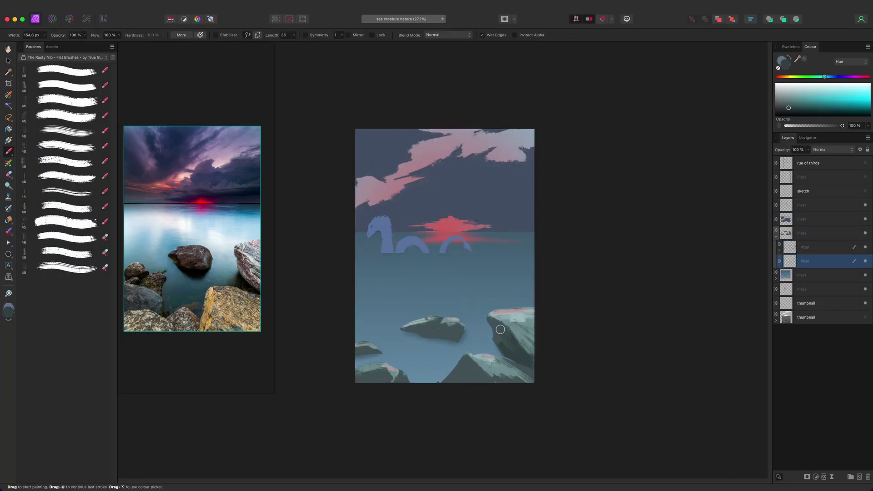
scroll(532, 368, "down", 1)
key("b")
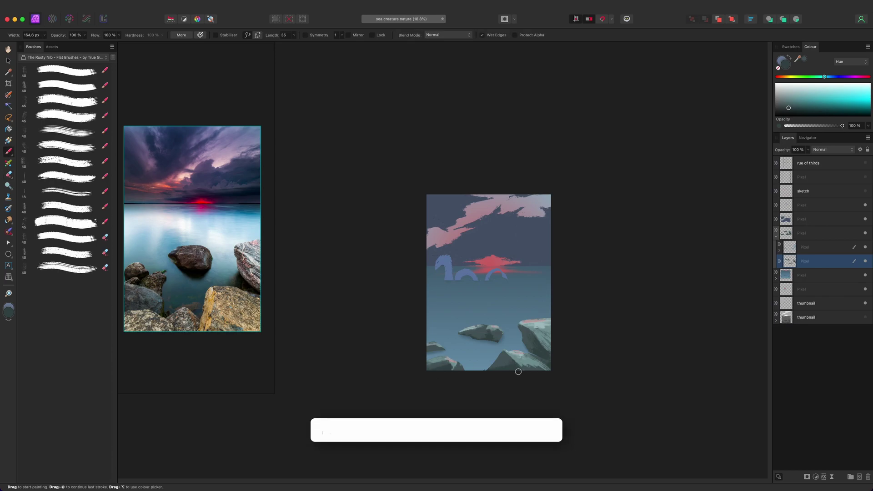
scroll(536, 345, "down", 1)
scroll(466, 361, "down", 1)
left_click(816, 274)
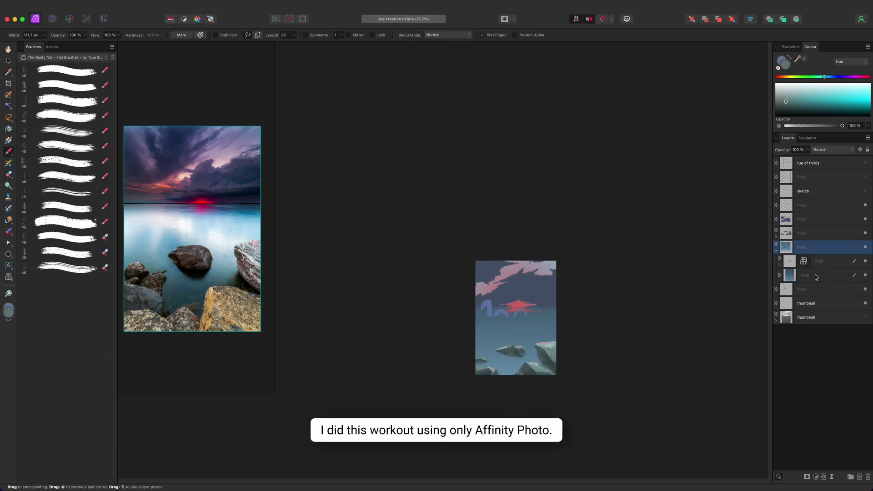
left_click(826, 78)
key("e")
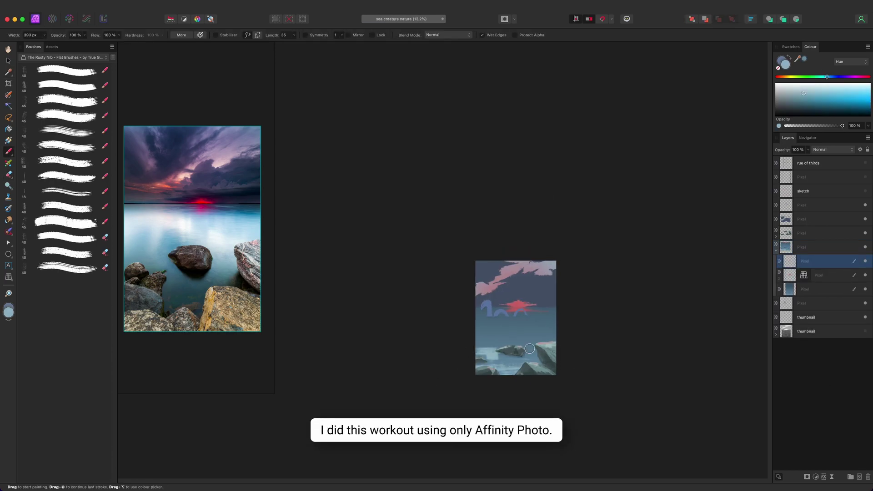
scroll(526, 361, "down", 1)
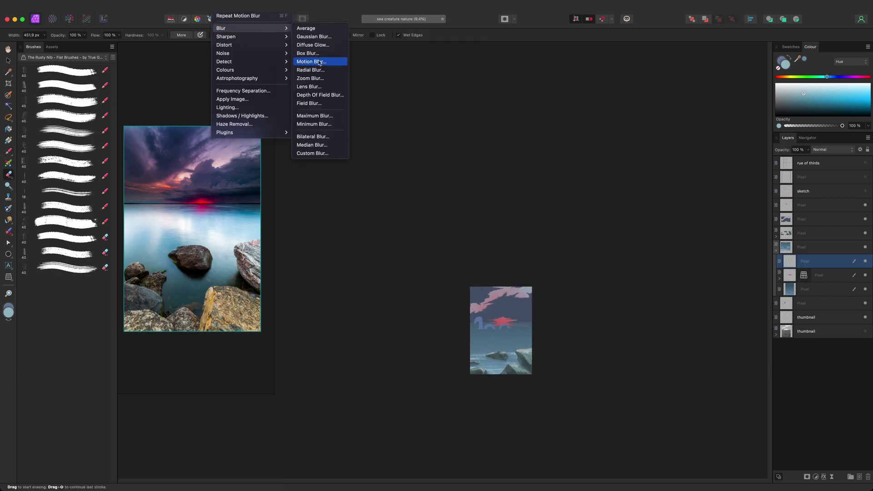
Step: Add two new paint layers above the rock highlights and pick a sea-blue colour
key("b")
scroll(474, 328, "up", 3)
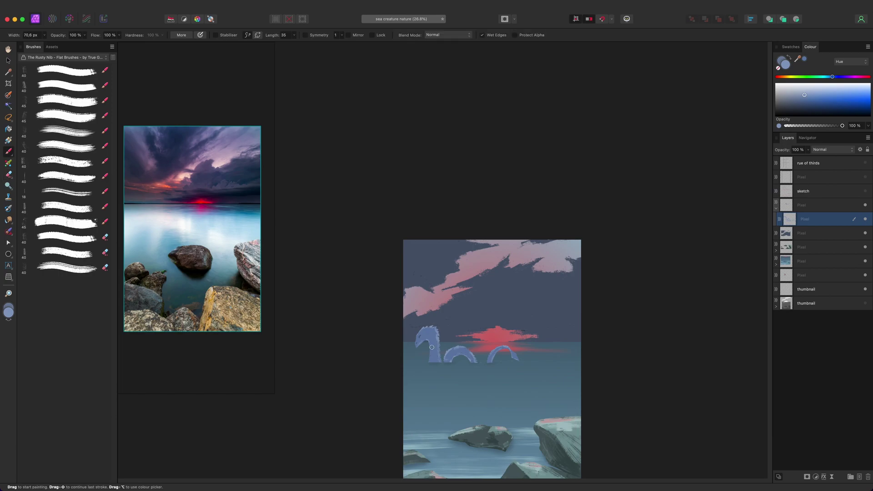
scroll(431, 347, "down", 1)
key("ctrl+shift+n")
key("ctrl+shift+n")
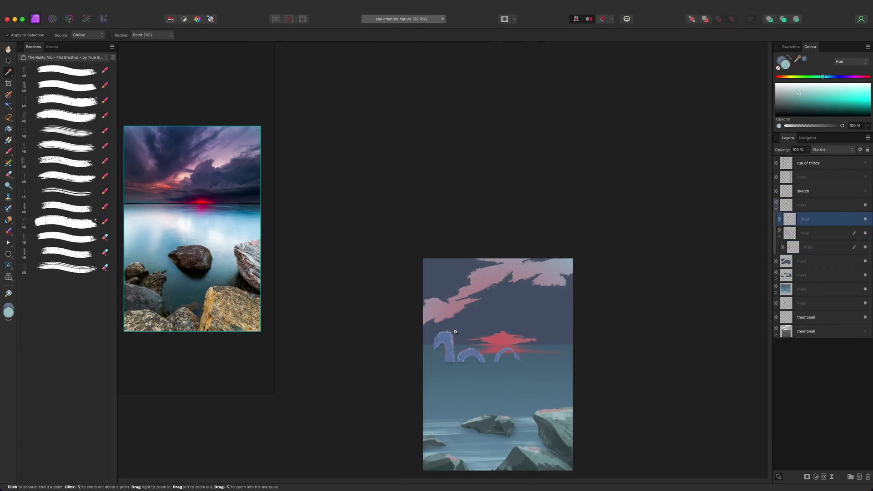
scroll(437, 367, "up", 2)
scroll(483, 256, "up", 2)
scroll(485, 261, "down", 3)
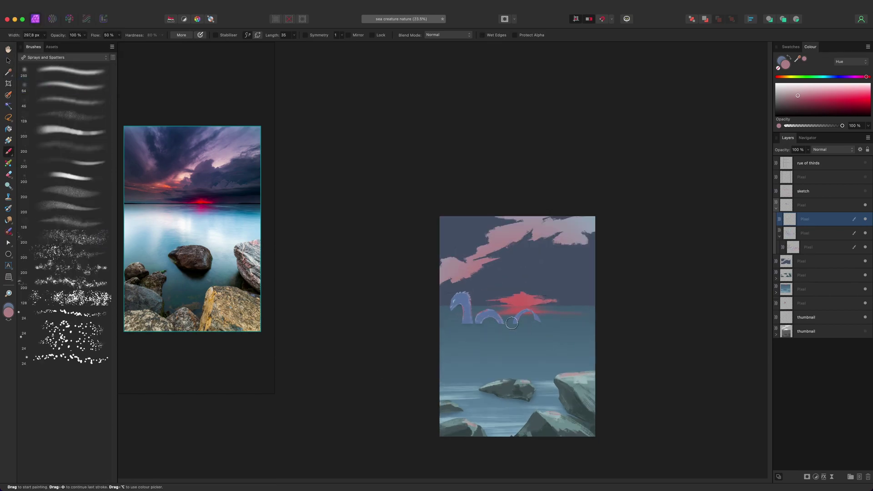
scroll(382, 356, "down", 2)
scroll(628, 369, "up", 2)
key("ctrl+shift+n")
scroll(468, 317, "up", 1)
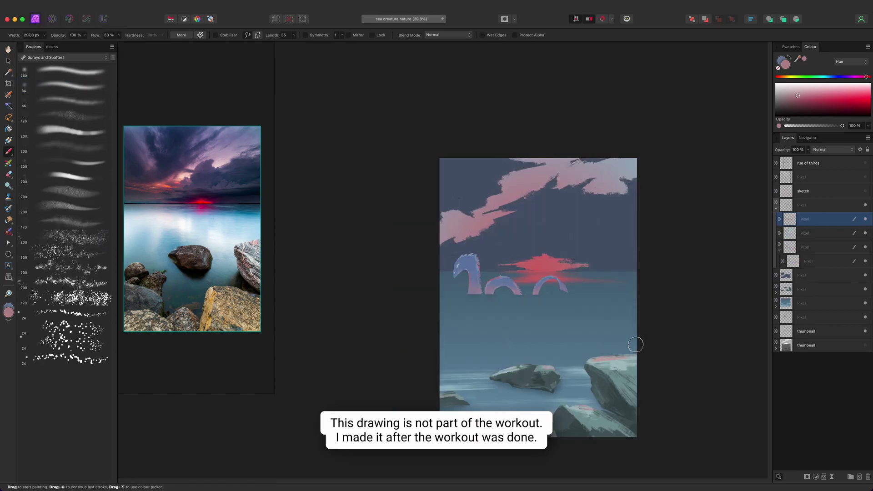
left_click(516, 329, "alt")
scroll(515, 307, "down", 2)
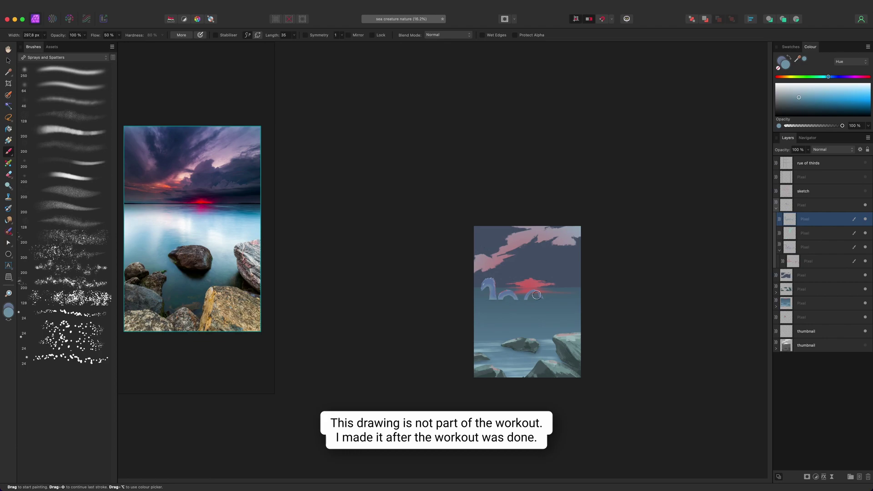
scroll(536, 294, "up", 2)
key("e")
Step: Set the new layer's blend mode to Overlay and paint pink light on the rocks
left_click(832, 149)
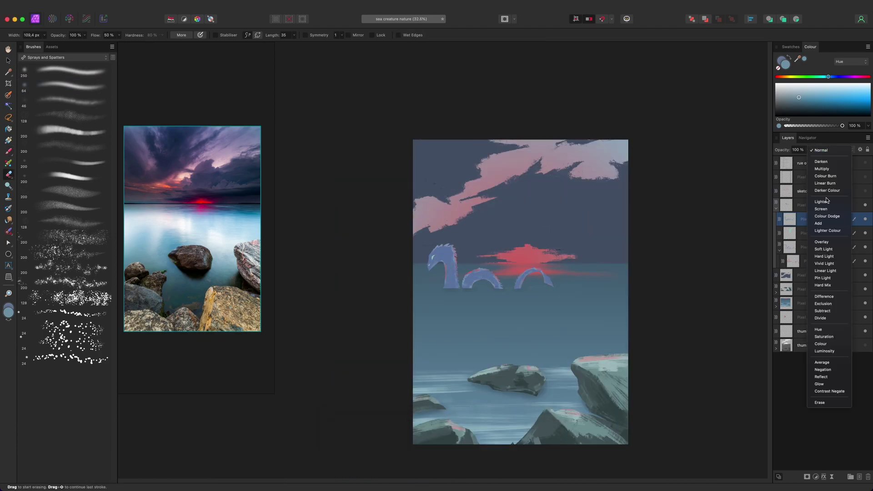
left_click(822, 242)
scroll(520, 339, "down", 2)
scroll(520, 339, "down", 1)
key("b")
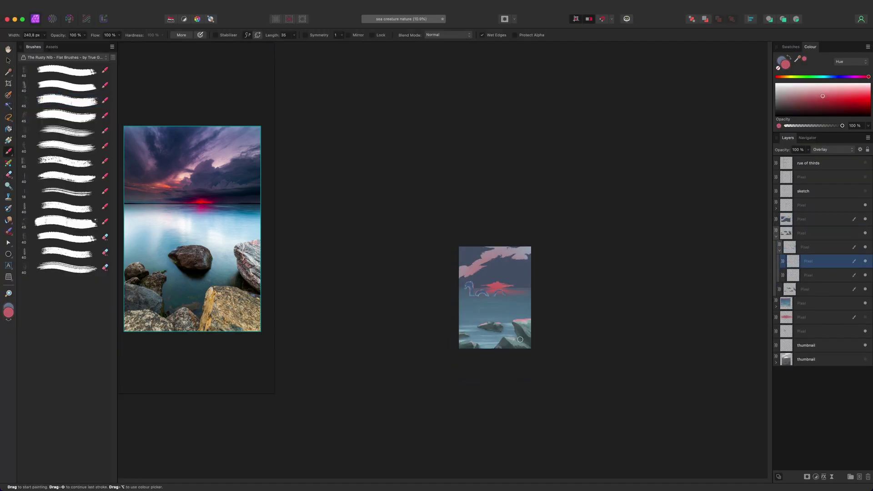
key("e")
scroll(484, 345, "up", 2)
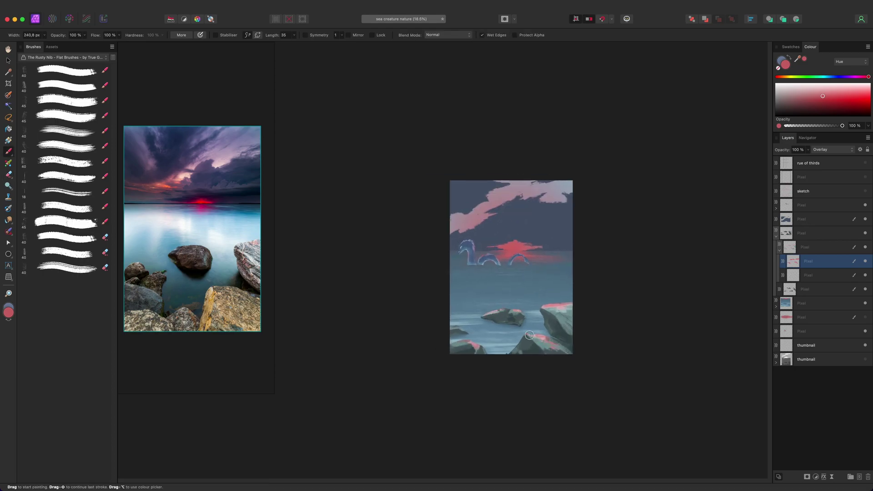
scroll(544, 362, "down", 2)
Step: Sample a light blue-grey and brush strokes across the sky
left_click_drag(544, 363, 522, 364)
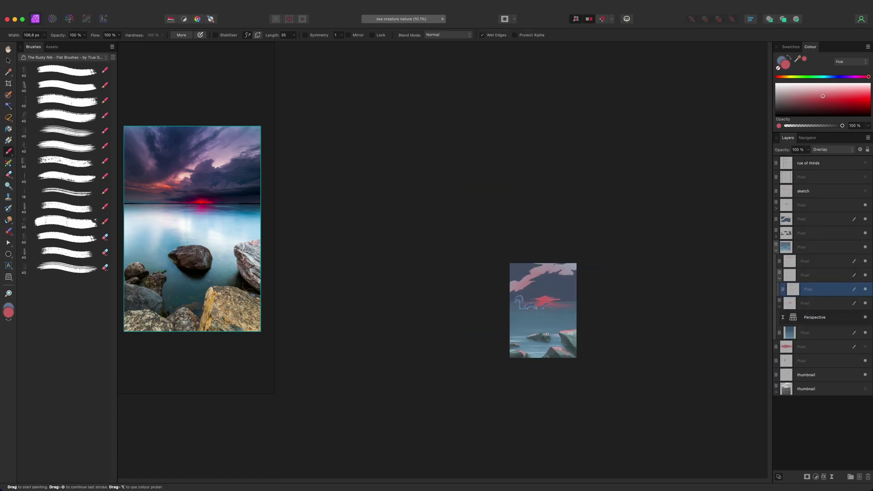
scroll(505, 317, "up", 3)
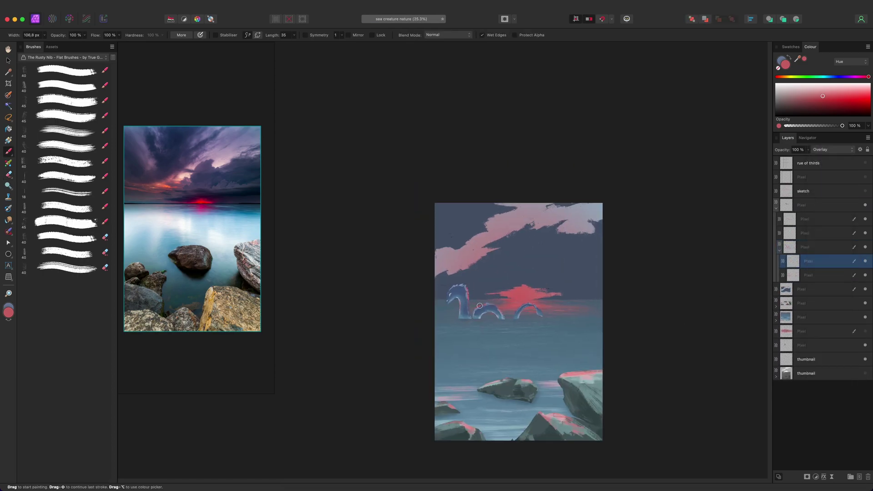
scroll(558, 392, "down", 2)
scroll(666, 468, "up", 1)
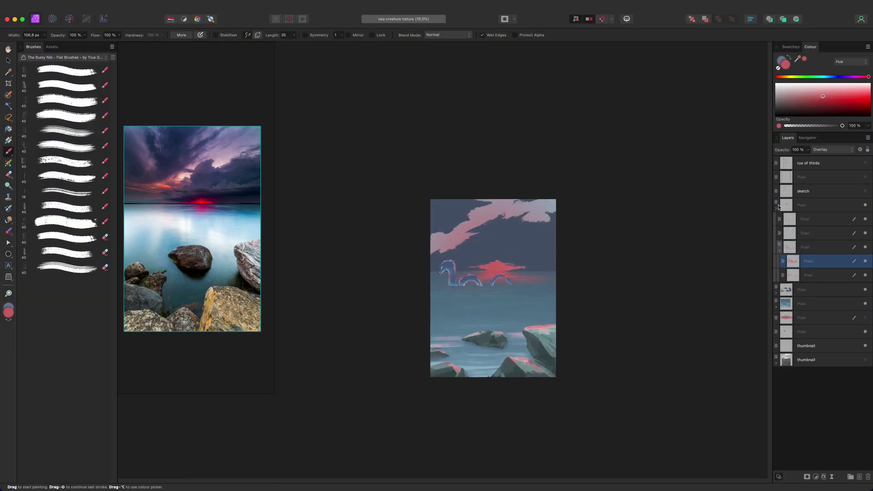
key("i")
mouse_move(437, 256)
left_mouse_down()
mouse_move(491, 235)
mouse_move(511, 250)
mouse_move(549, 220)
left_mouse_up()
Step: Brush pale grey-blue cloud strokes across the upper sky
key("b")
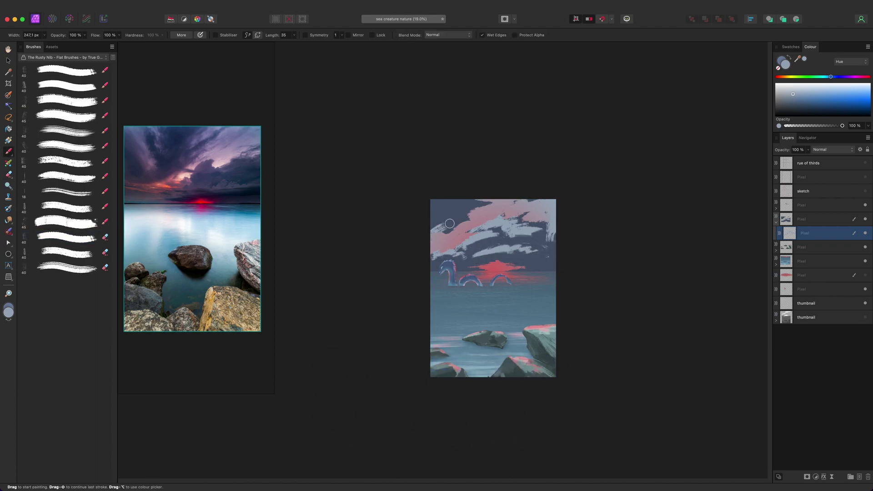
mouse_move(433, 232)
left_mouse_down()
mouse_move(454, 205)
mouse_move(487, 204)
left_mouse_up()
key("e")
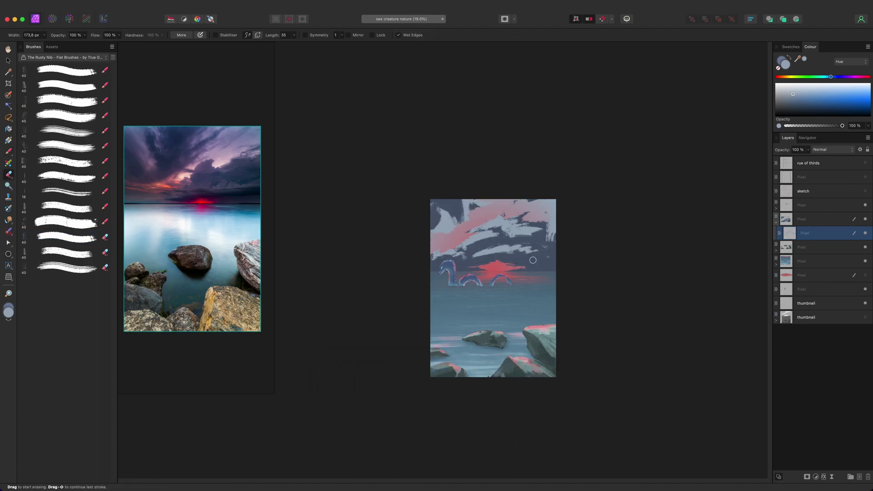
key("b")
scroll(533, 260, "down", 2)
scroll(533, 260, "up", 2)
Step: Paint a brighter, wider red sun glow across the horizon on a new layer
left_click(851, 477)
left_click(496, 220, "alt")
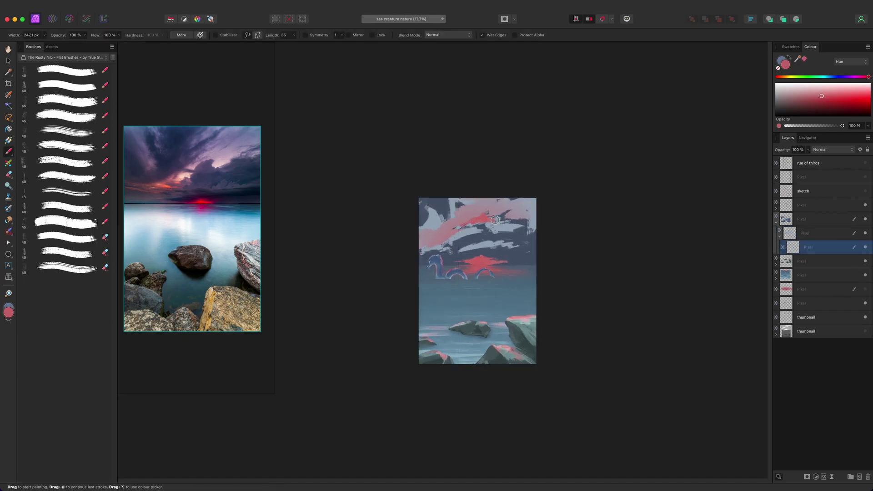
key("e")
key("alt+bracketright")
scroll(527, 267, "up", 2)
key("b")
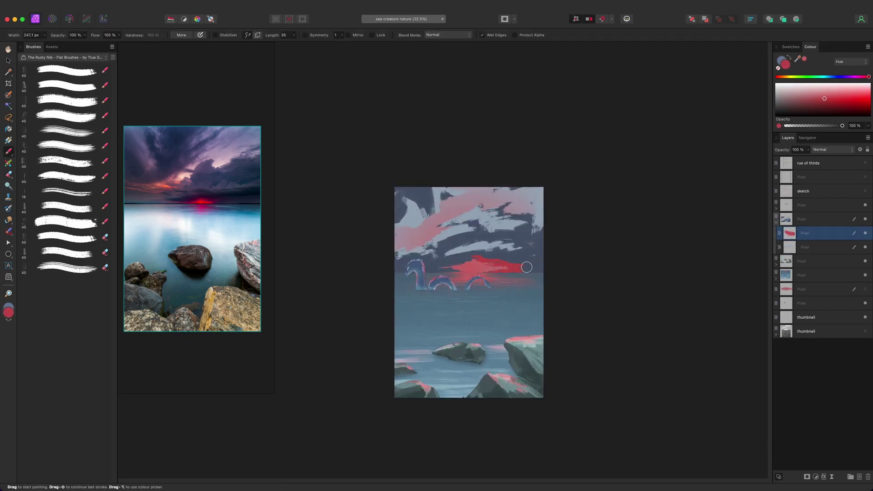
left_click_drag(526, 267, 440, 268)
scroll(508, 274, "down", 2)
scroll(509, 274, "up", 2)
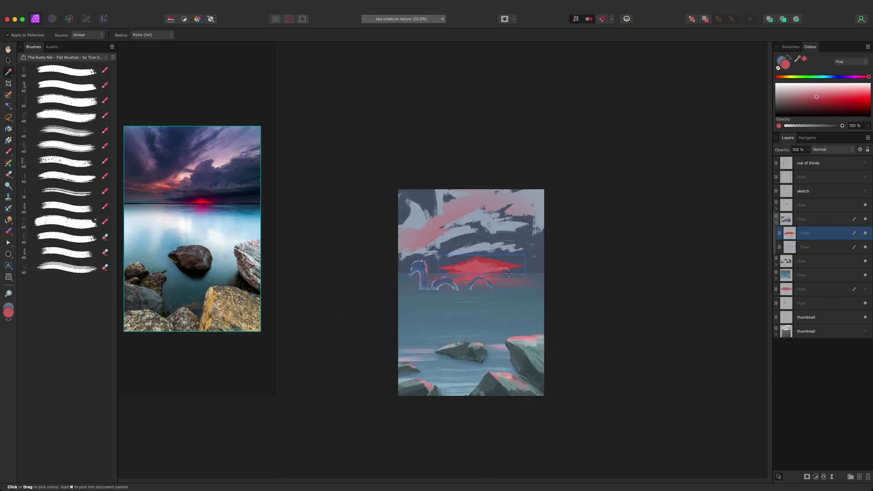
key("b")
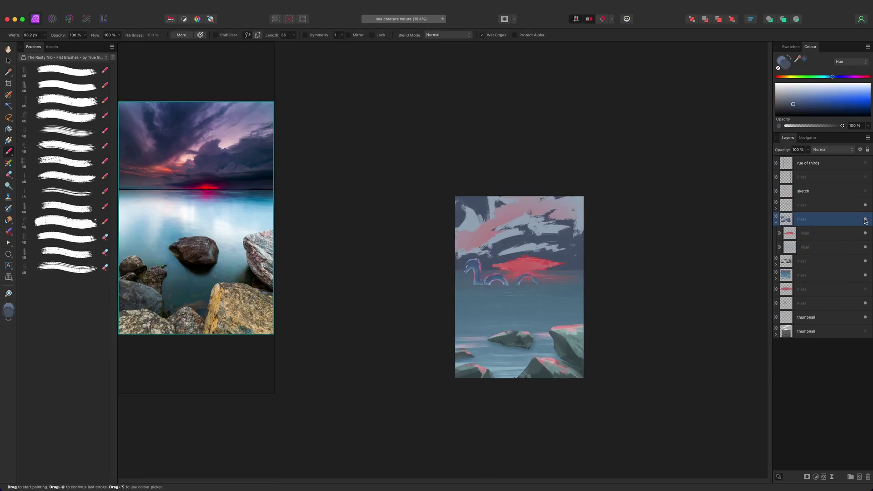
Step: Paint dark cloud masses across the sky, including the top-left and upper-right
left_click_drag(557, 236, 530, 247)
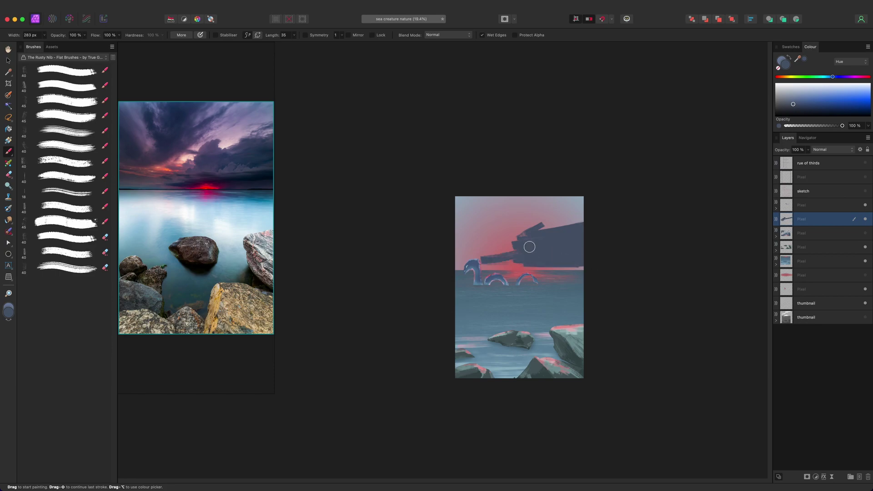
left_click_drag(512, 206, 471, 225)
key("e")
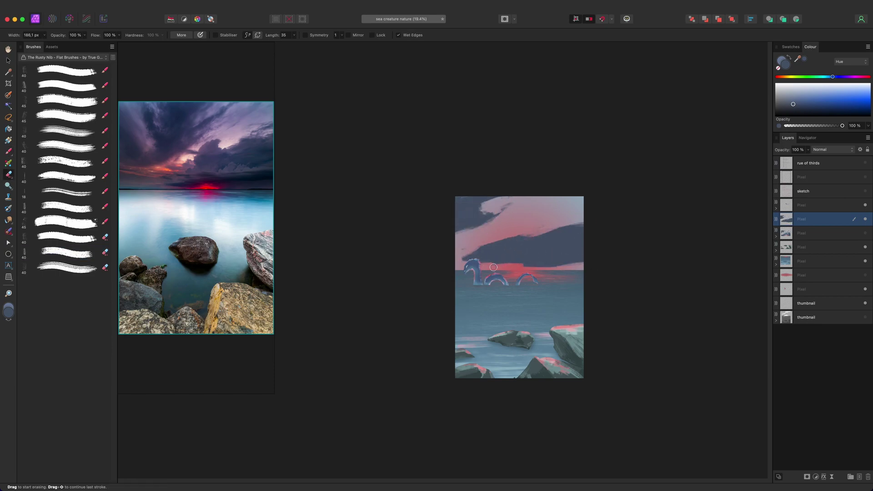
mouse_move(582, 199)
left_mouse_down()
mouse_move(534, 205)
mouse_move(523, 217)
left_mouse_up()
Step: Erase gaps in the clouds to reveal pink, then add a layer with sampled pink
mouse_move(569, 196)
left_mouse_down()
mouse_move(584, 213)
mouse_move(515, 228)
left_mouse_up()
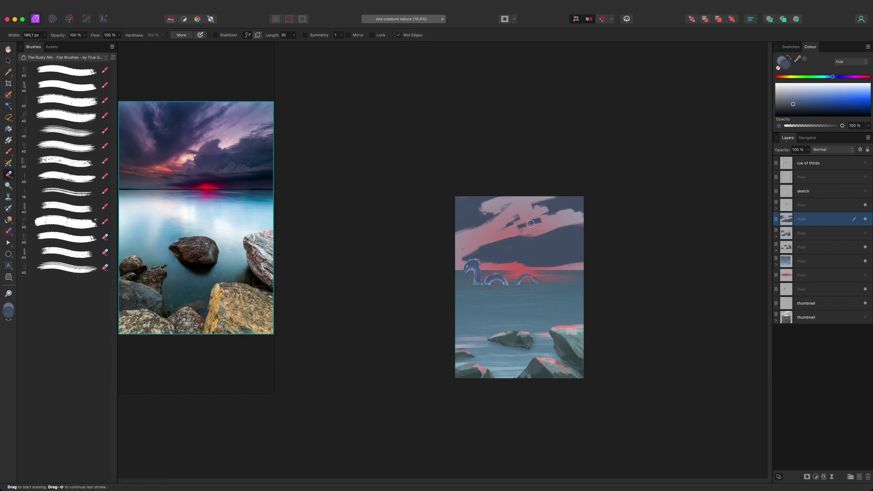
scroll(505, 332, "down", 2)
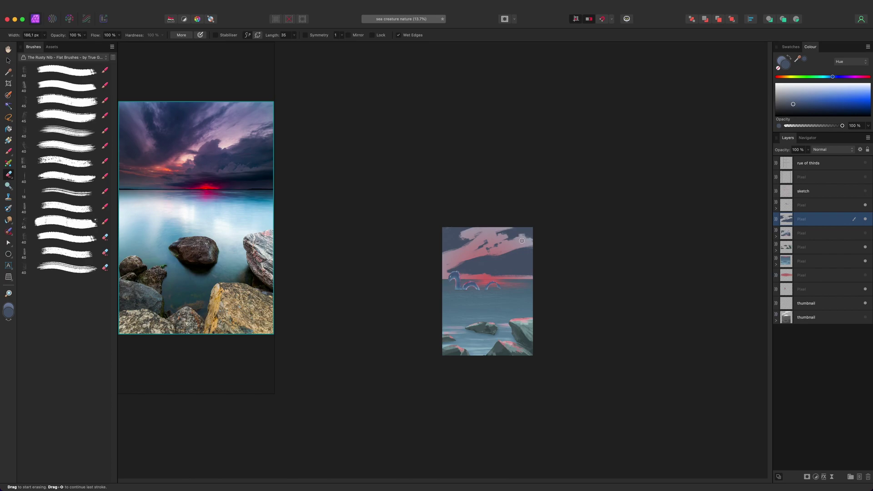
scroll(535, 253, "down", 1)
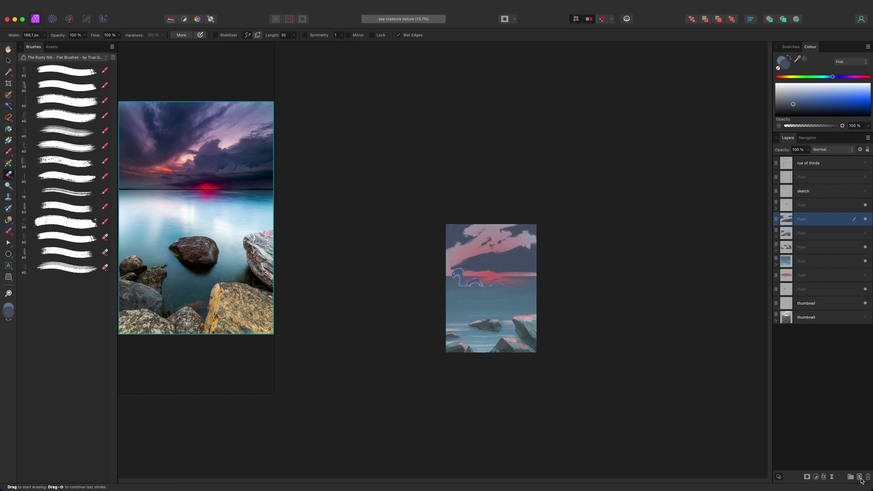
key("super+shift+n")
key("i")
left_click(503, 221)
Step: Add two paint layers, pick red, and brush a white highlight stroke across the clouds
key("e")
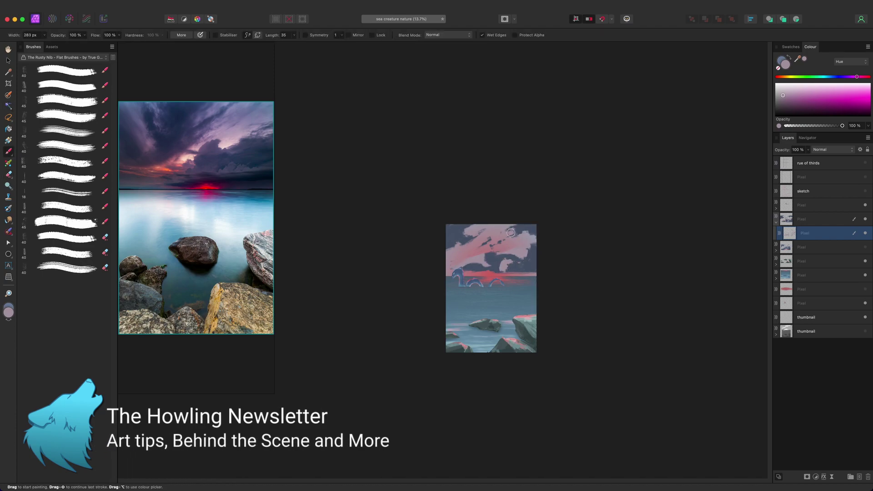
scroll(462, 233, "down", 1)
key("super+shift+n")
left_click(462, 249, "alt")
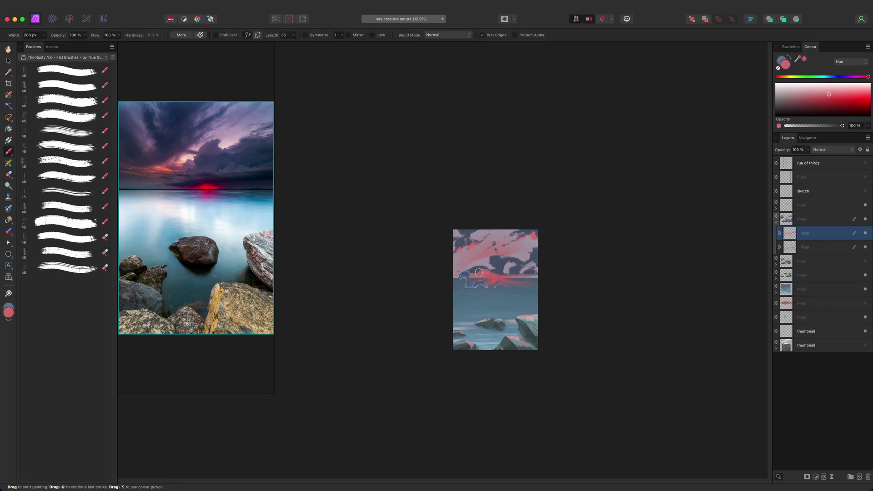
scroll(520, 319, "down", 1)
scroll(520, 319, "up", 1)
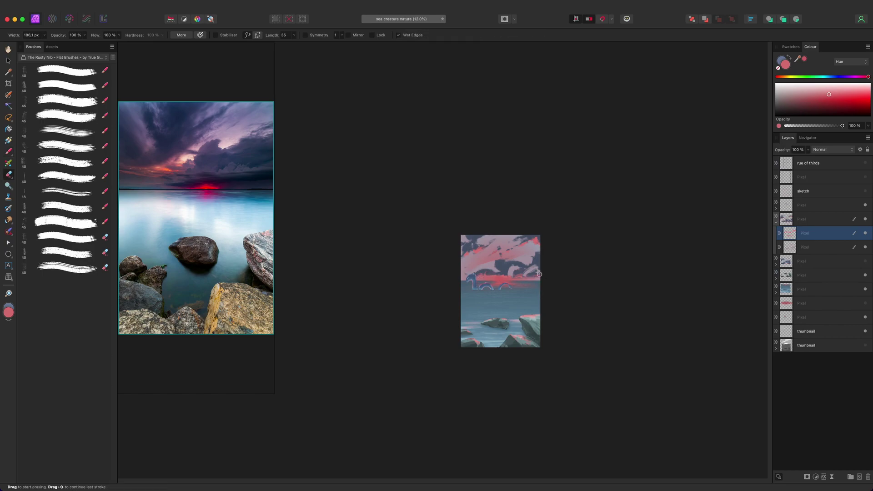
scroll(557, 332, "down", 1)
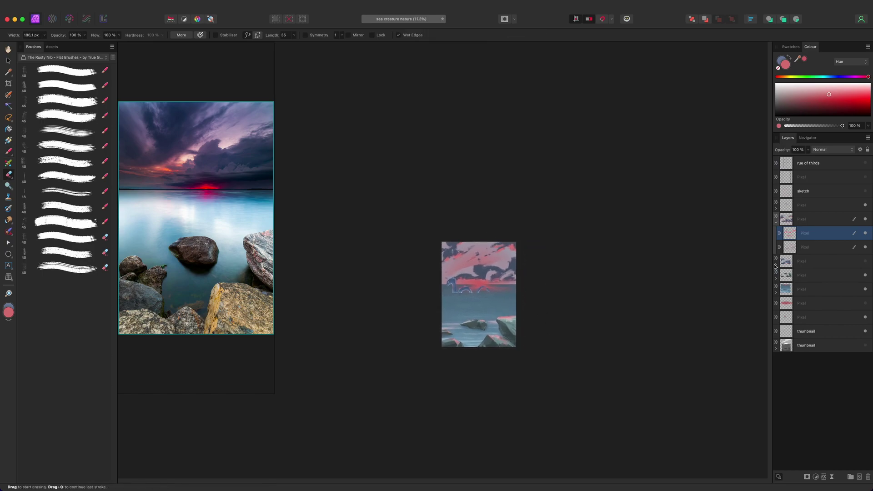
key("super+shift+n")
left_click_drag(446, 273, 471, 277)
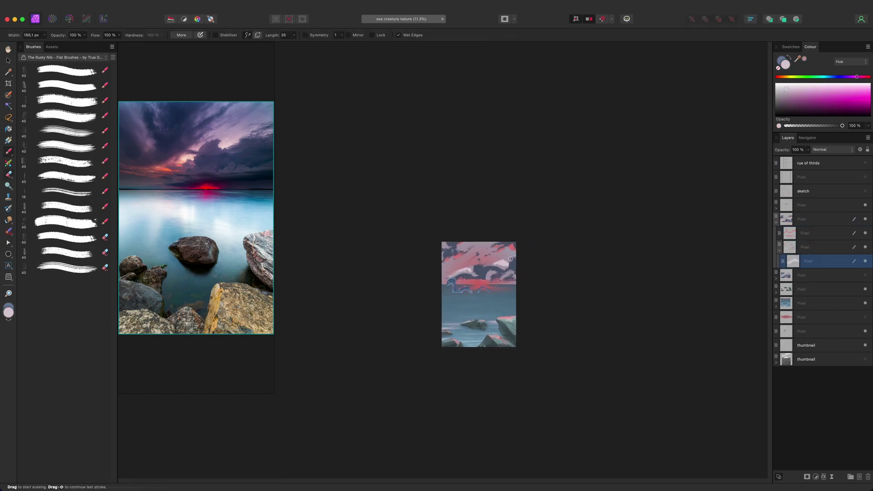
scroll(478, 273, "down", 2)
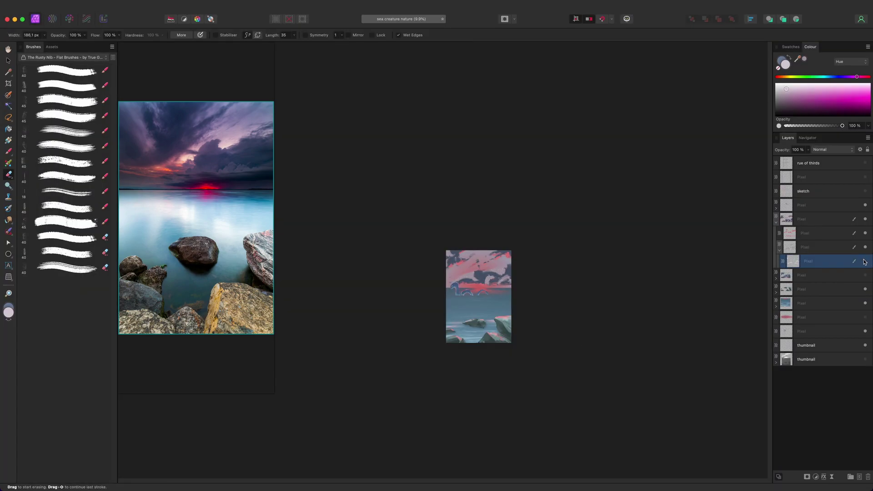
Step: Collapse the layer group and switch to The Rusty Nib brush category
key("super+e")
key("b")
left_click(65, 57)
left_click(55, 71)
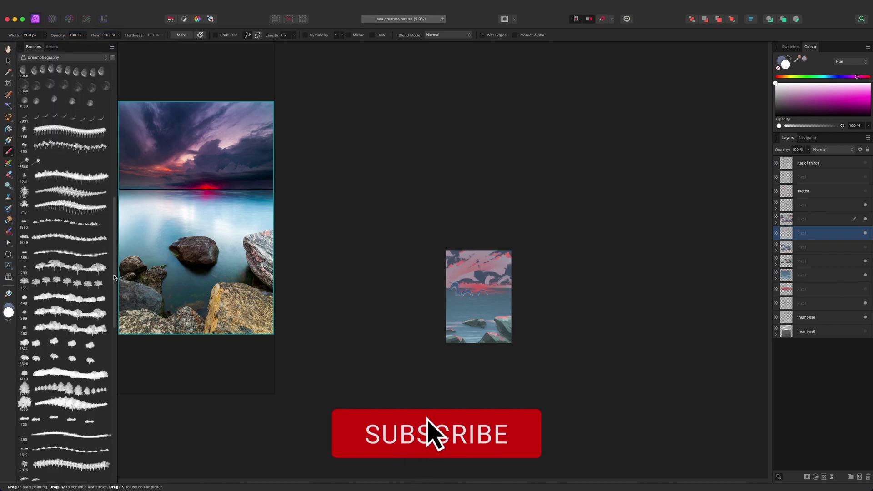
left_click_drag(114, 277, 110, 305)
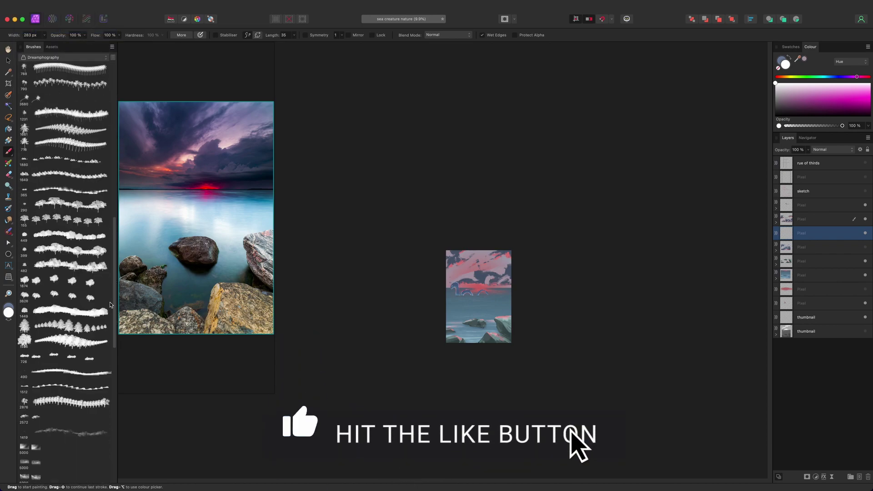
scroll(69, 273, "down", 10)
scroll(487, 201, "up", 2)
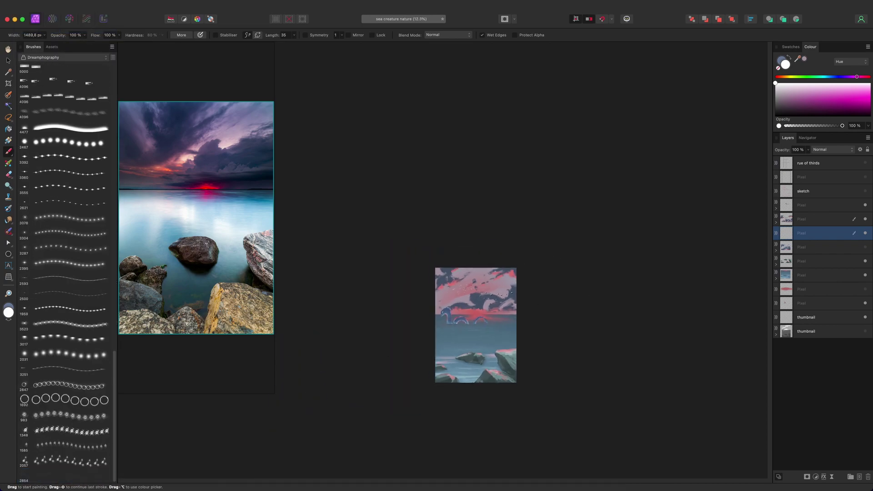
Step: Add a pixel layer, choose a thin Brush Pen, and pick blue for the serpent
key("ctrl+shift+n")
scroll(497, 351, "up", 2)
scroll(497, 351, "up", 1)
key("e")
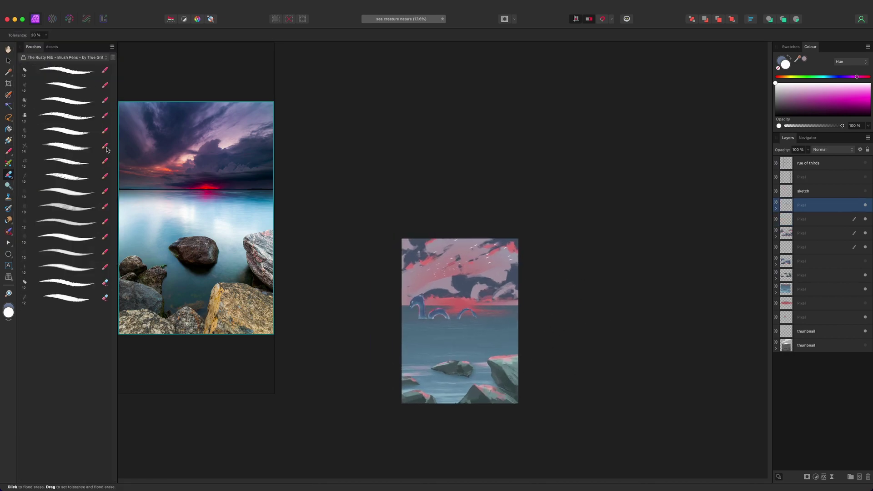
left_click(103, 161)
scroll(485, 333, "up", 3)
left_click(484, 332, "alt")
key("ctrl+shift+n")
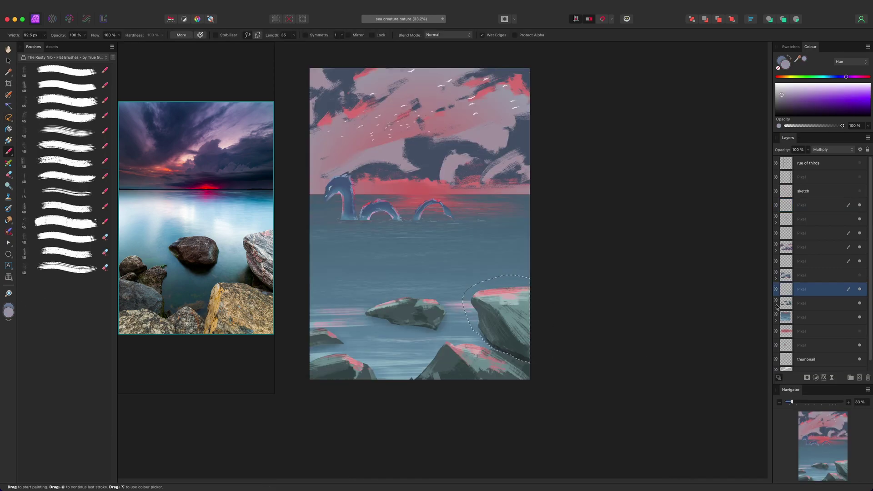
Step: Expand the layer group to view its layers, then collapse it again
left_click(777, 307)
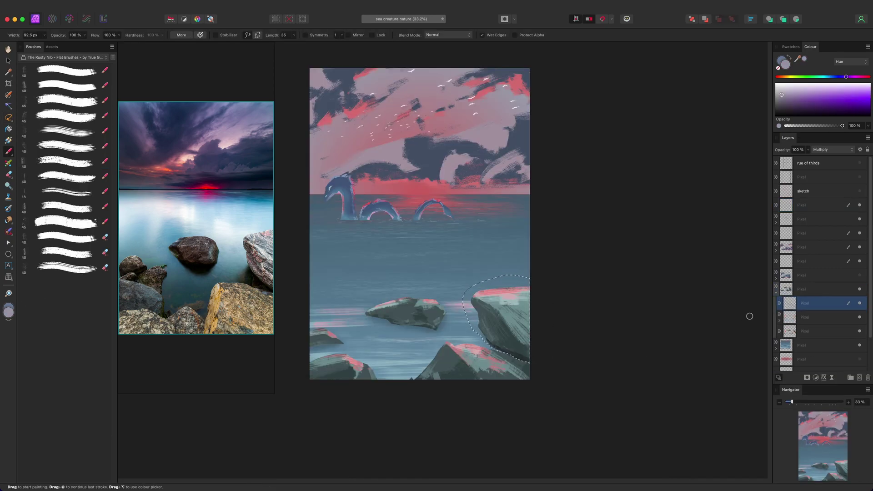
scroll(532, 349, "down", 2)
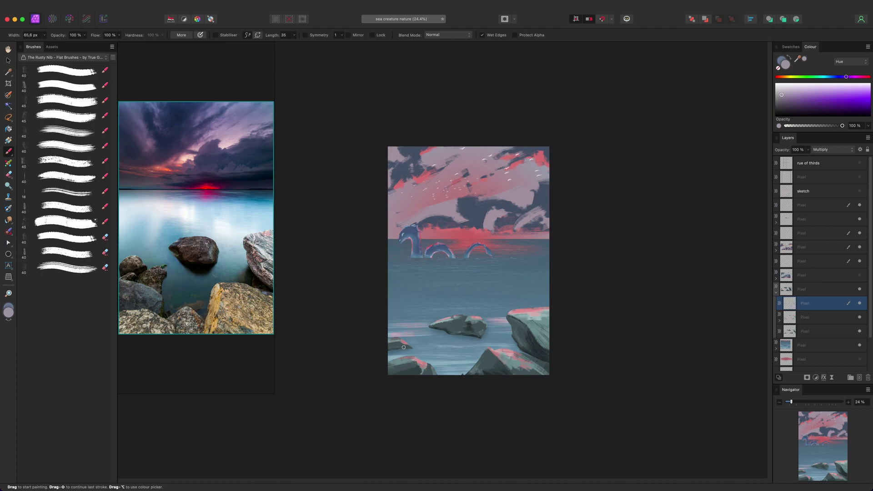
scroll(561, 362, "down", 2)
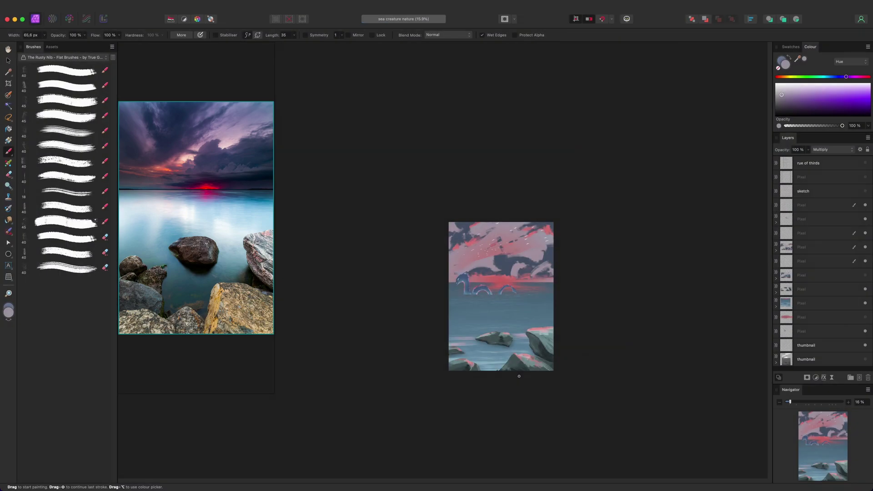
scroll(573, 391, "down", 1)
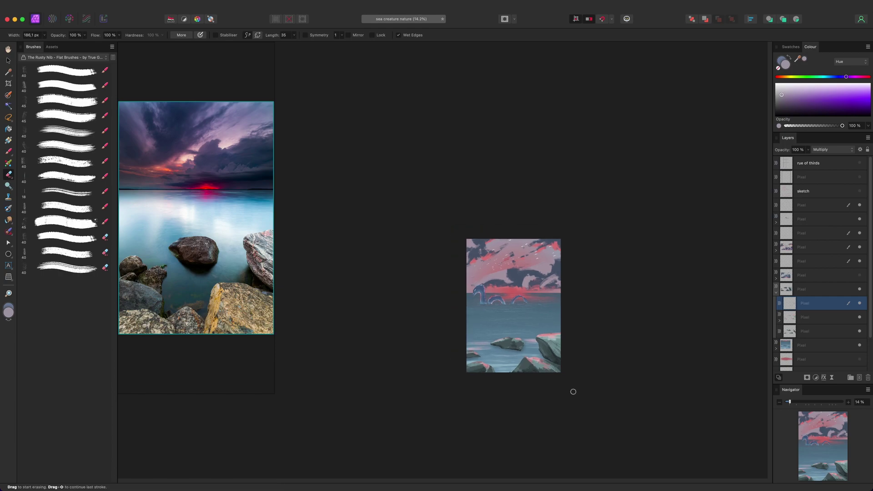
left_click(776, 293)
Step: Select the higher pixel layer and switch to the paint brush (B) to shade the sea creature
left_click(819, 318)
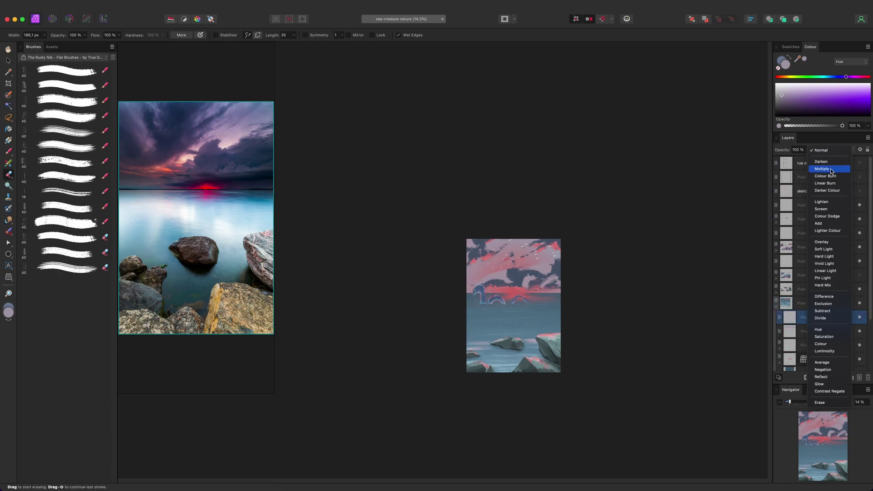
key("b")
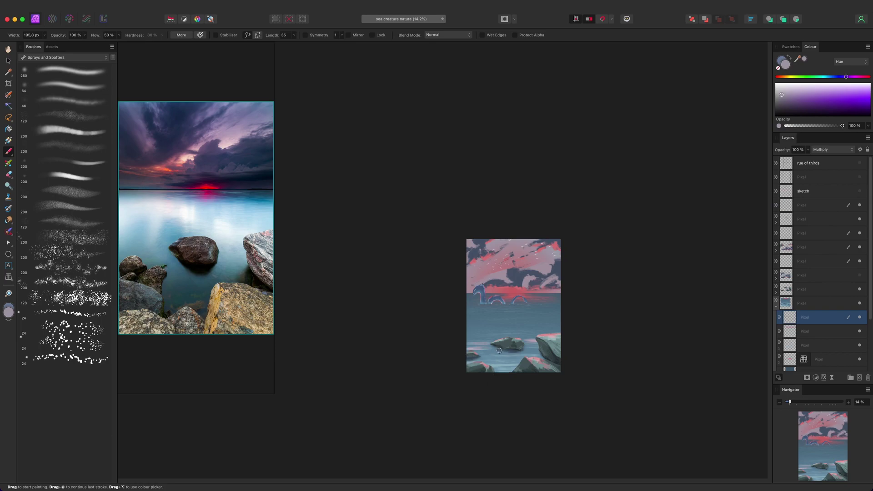
left_click(794, 233)
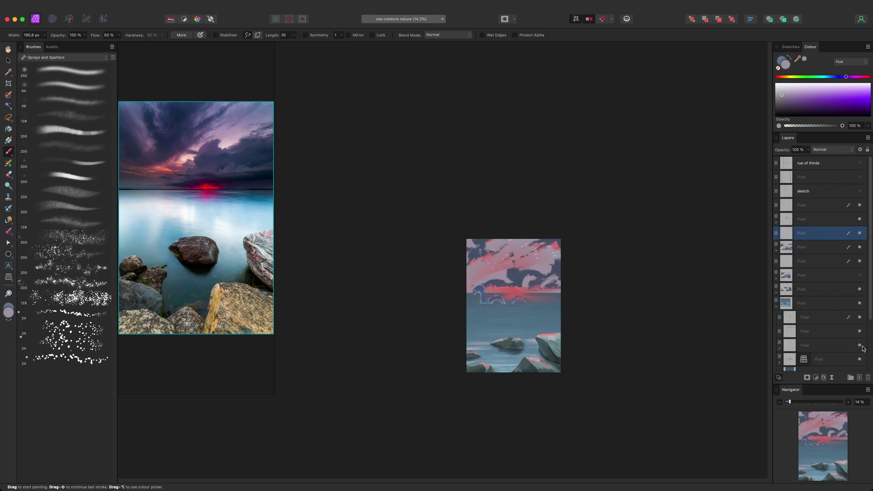
scroll(515, 290, "up", 3)
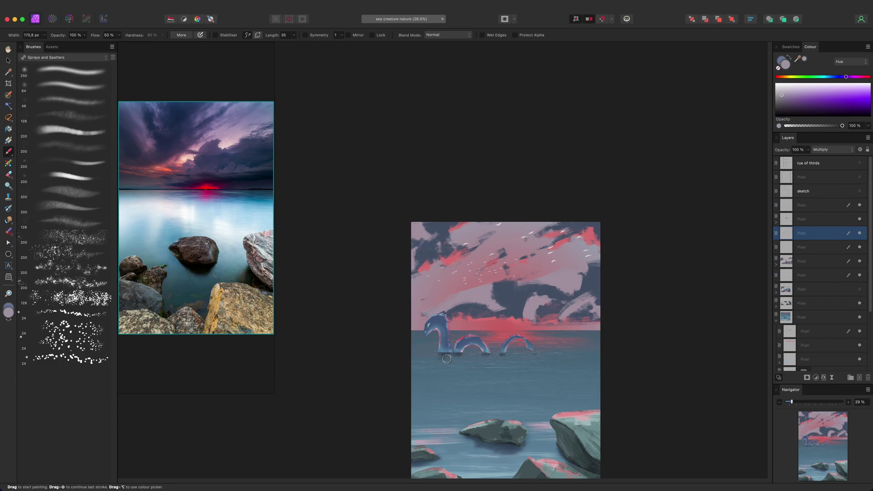
scroll(514, 361, "down", 2)
key("e")
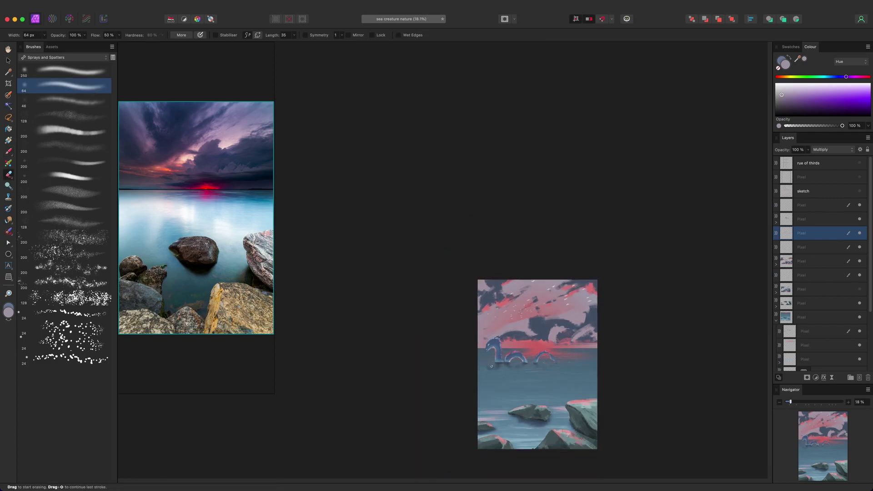
key("b")
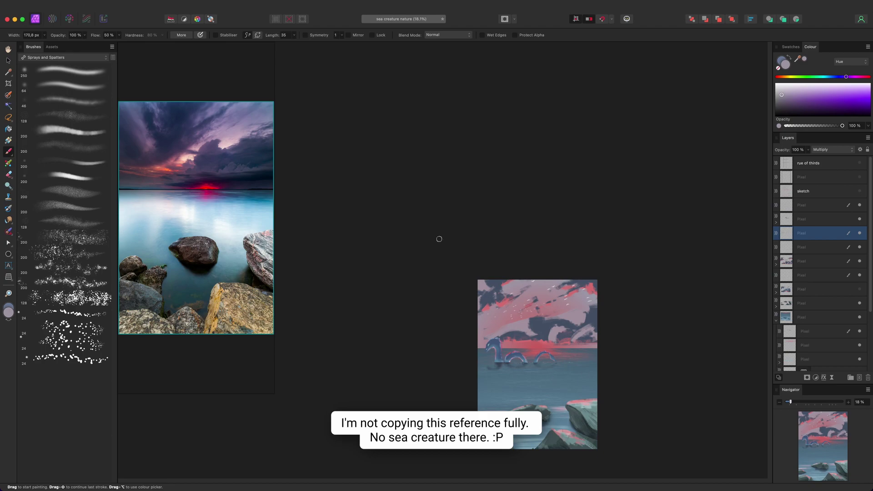
left_click(146, 1)
left_click(146, 0)
left_click(146, 0)
left_click(146, 1)
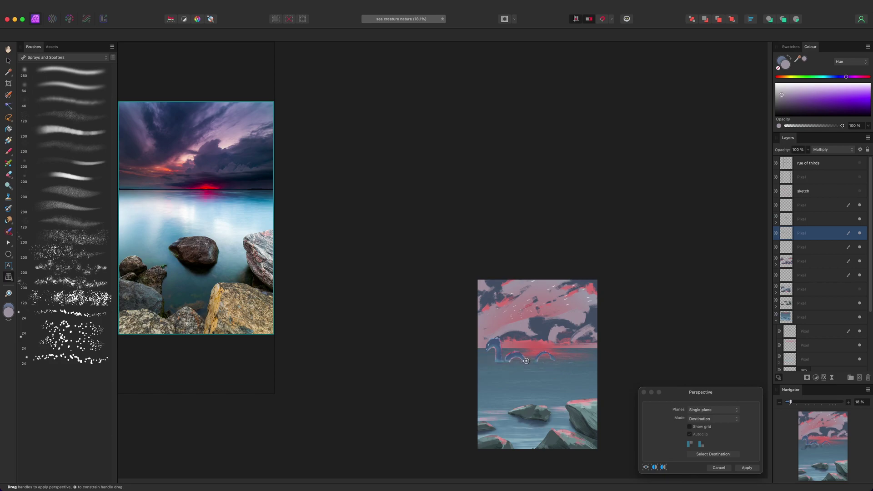
key("Return")
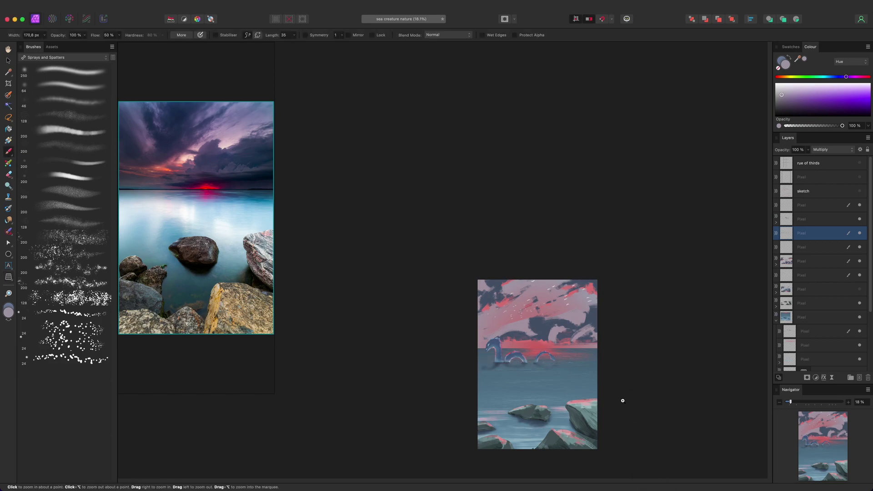